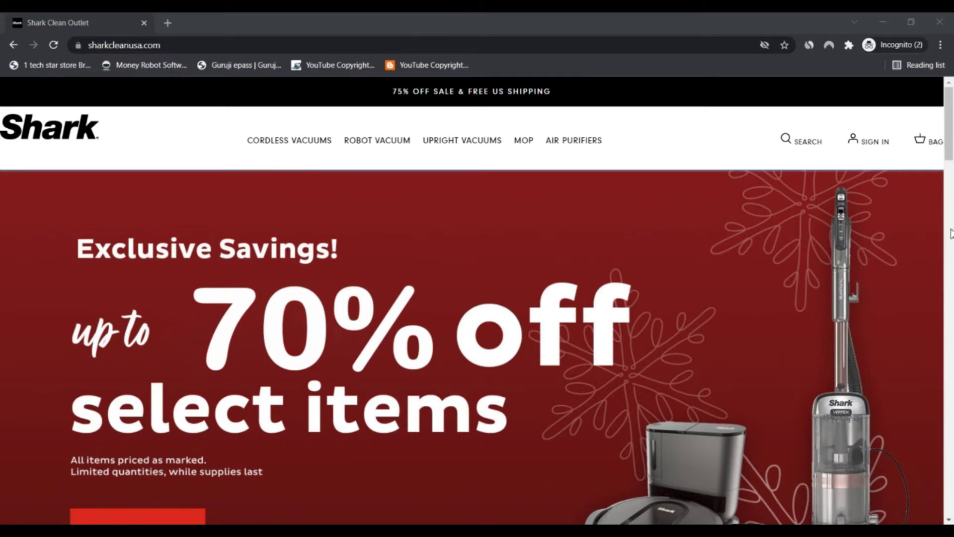
pyautogui.moveTo(951, 134); pyautogui.dragTo(952, 258)
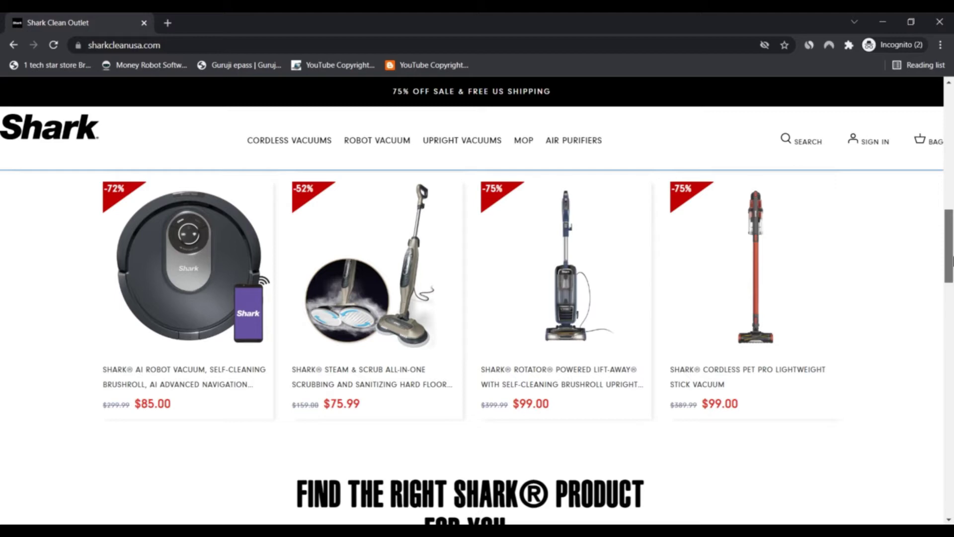
pyautogui.moveTo(952, 258)
pyautogui.mouseDown()
pyautogui.moveTo(952, 433)
pyautogui.moveTo(909, 275)
pyautogui.moveTo(857, 141)
pyautogui.mouseUp()
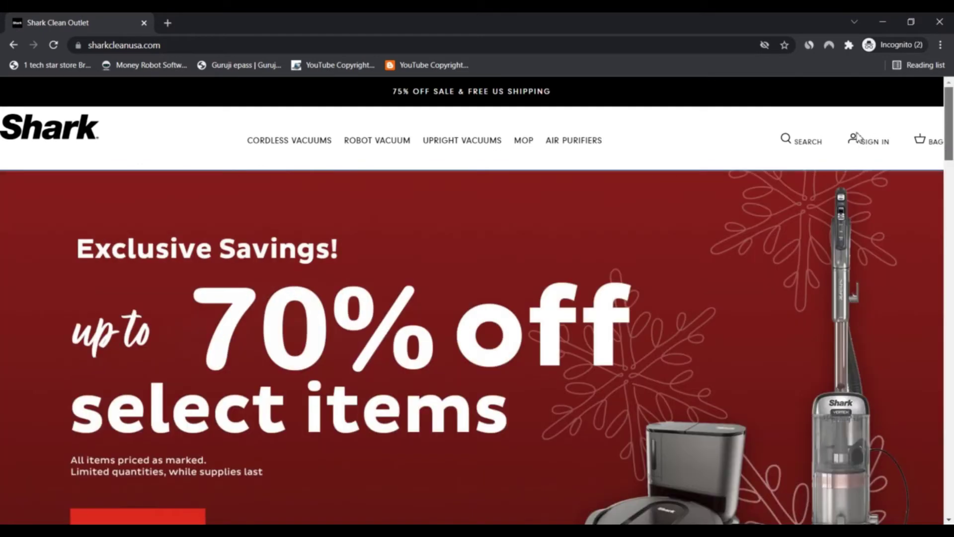
# Browse the Cordless, Robot and Upright Vacuums categories, then reach the Mop category for the Steam & Scrub mop
pyautogui.click(276, 146)
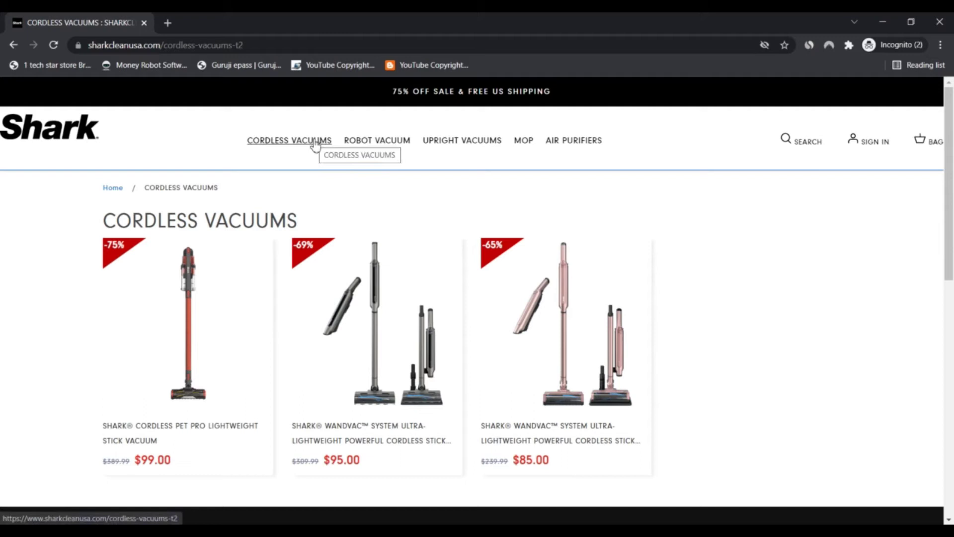
pyautogui.click(393, 142)
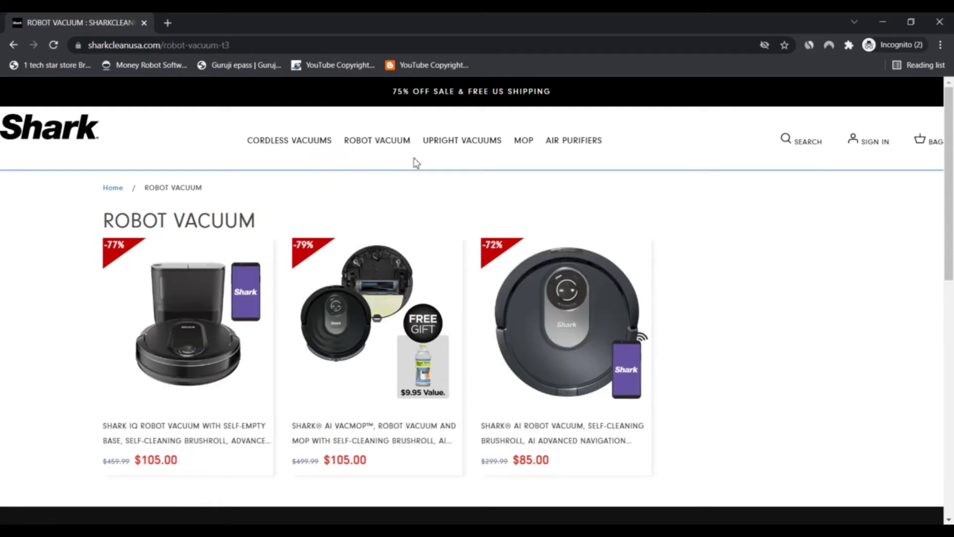
pyautogui.click(476, 146)
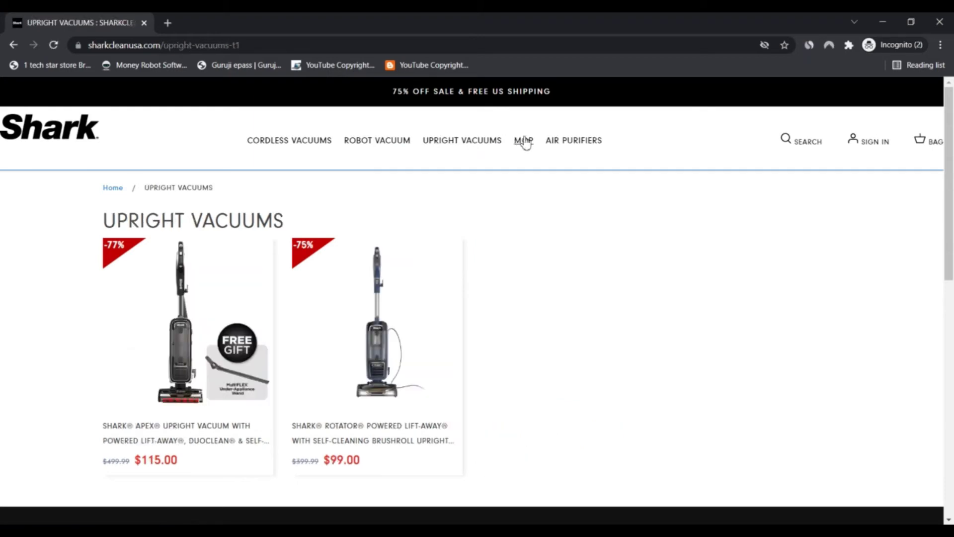
pyautogui.click(524, 143)
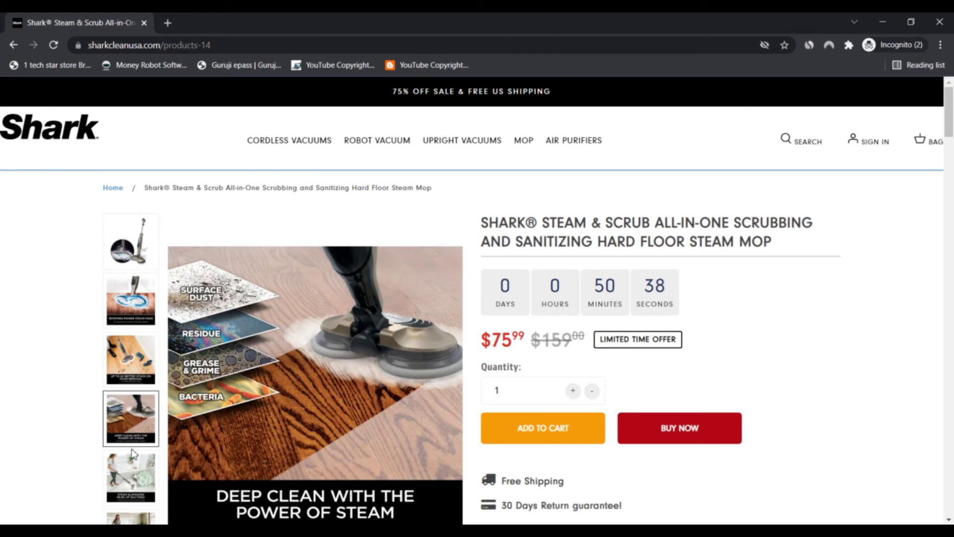
pyautogui.click(133, 462)
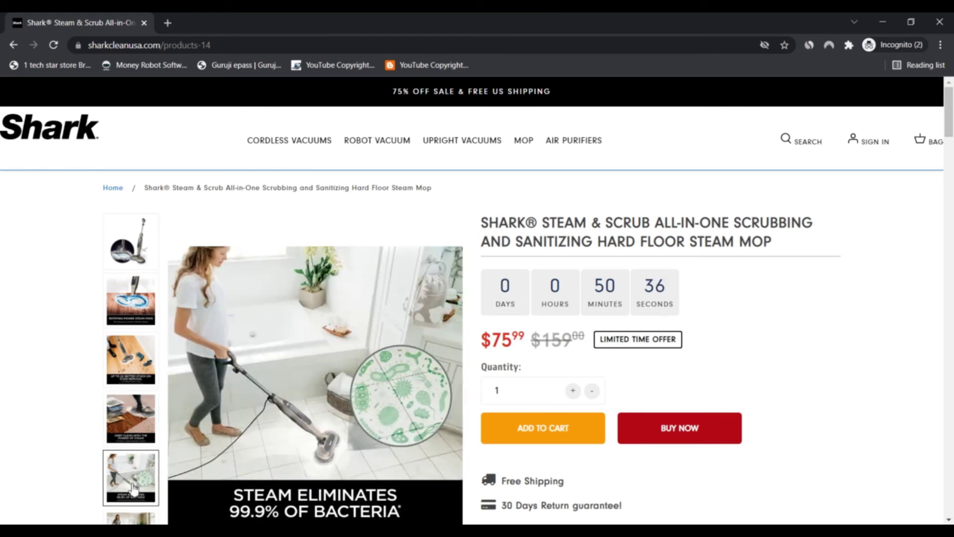
pyautogui.click(131, 518)
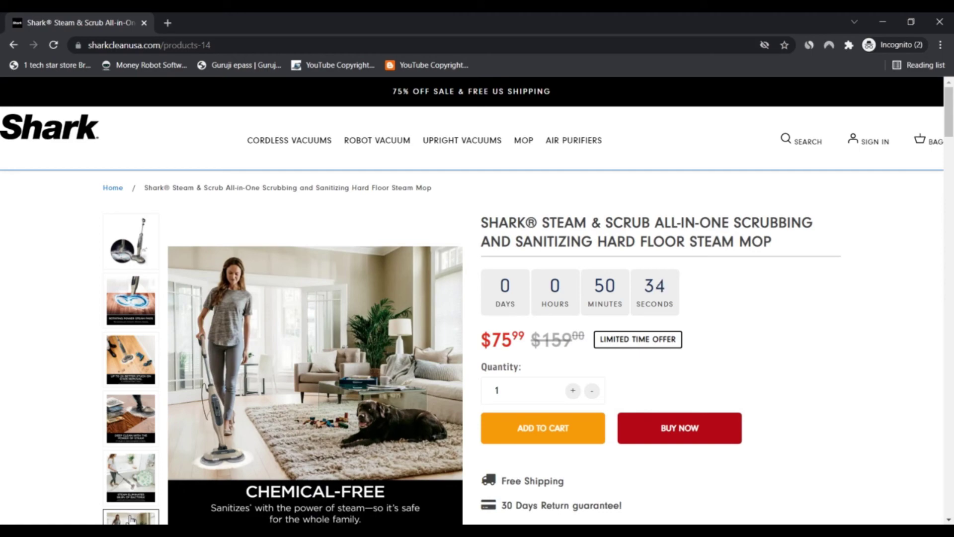
pyautogui.click(130, 477)
pyautogui.scroll(-2, 952, 107)
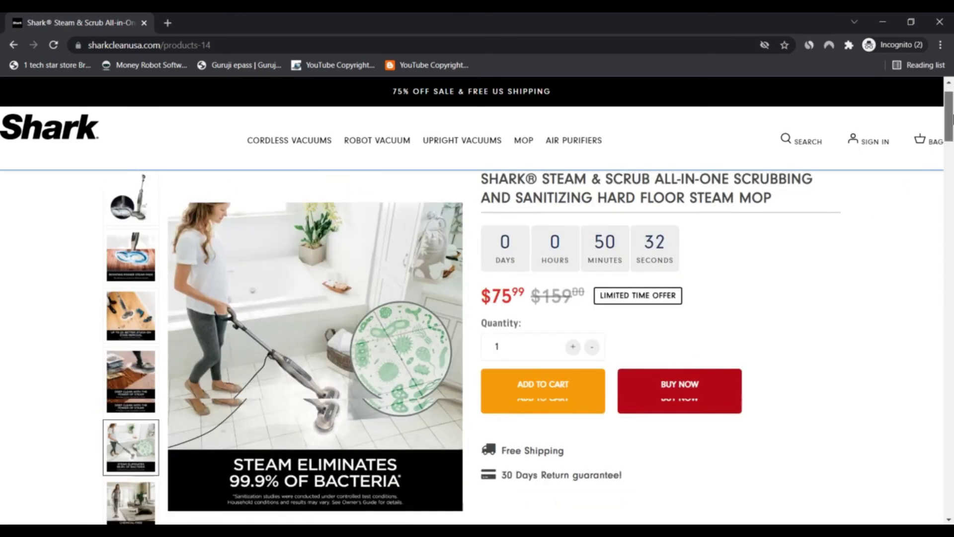
pyautogui.scroll(-2, 951, 109)
pyautogui.scroll(4, 952, 108)
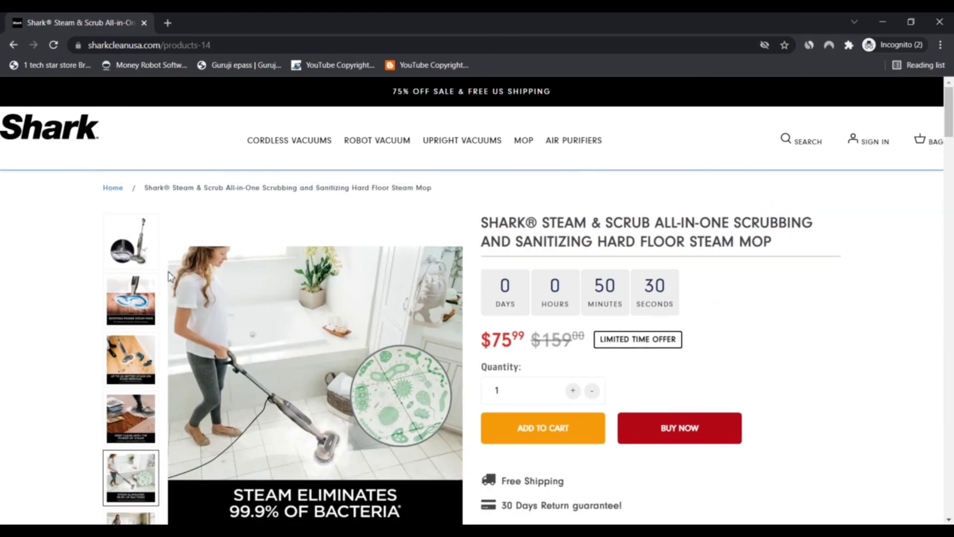
pyautogui.click(131, 347)
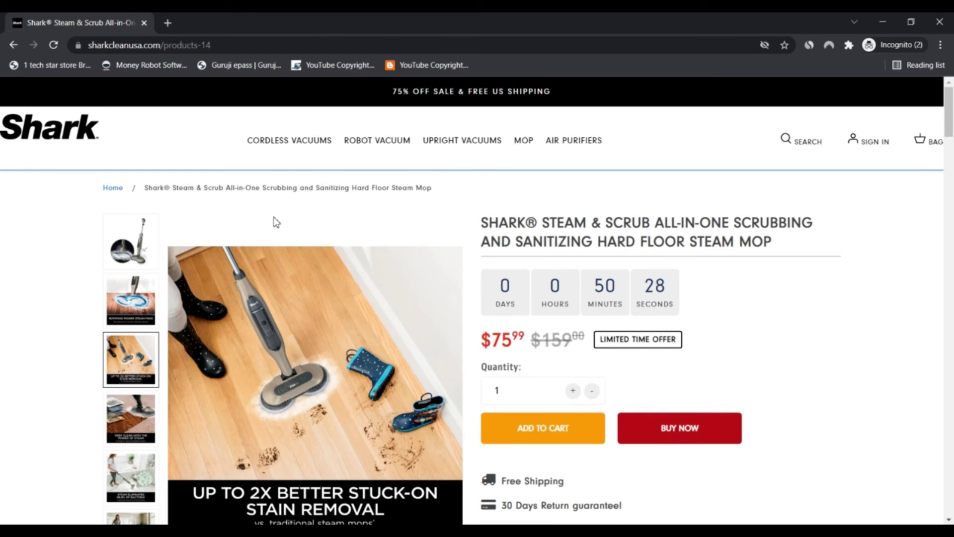